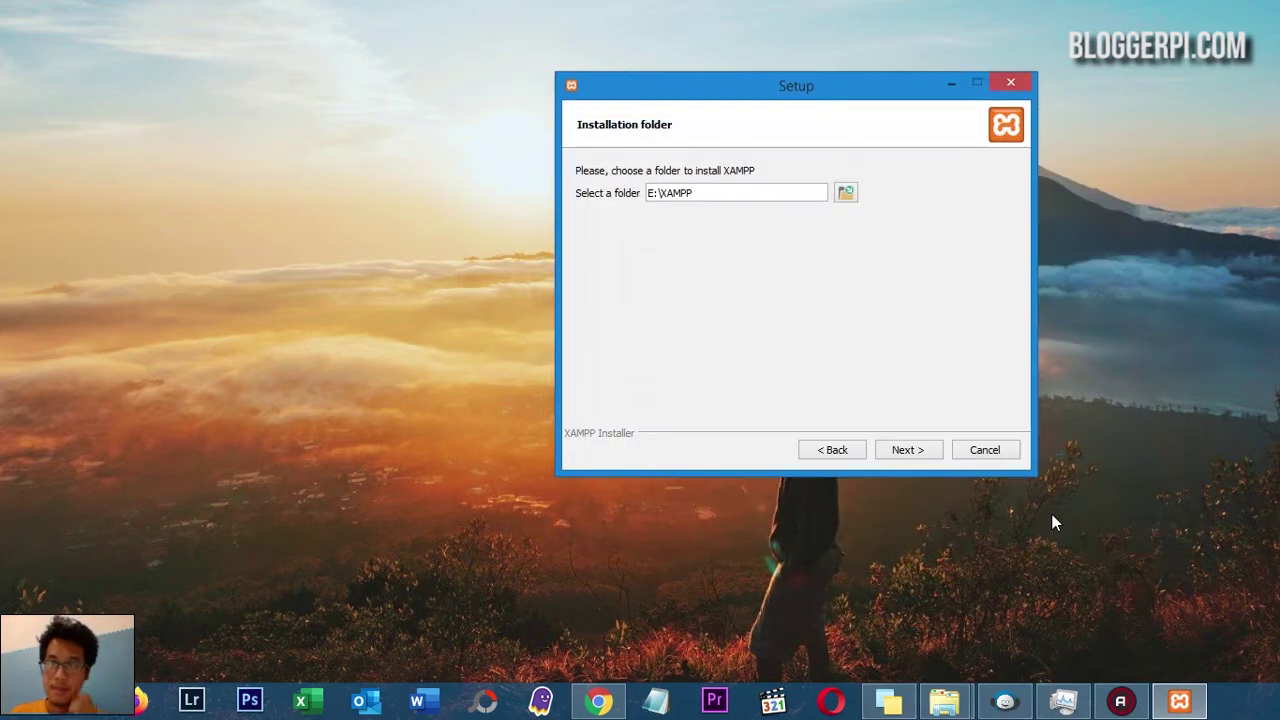
Accept E:\XAMPP as the installation folder and choose English as the Control Panel language
drag(833, 101, 697, 130)
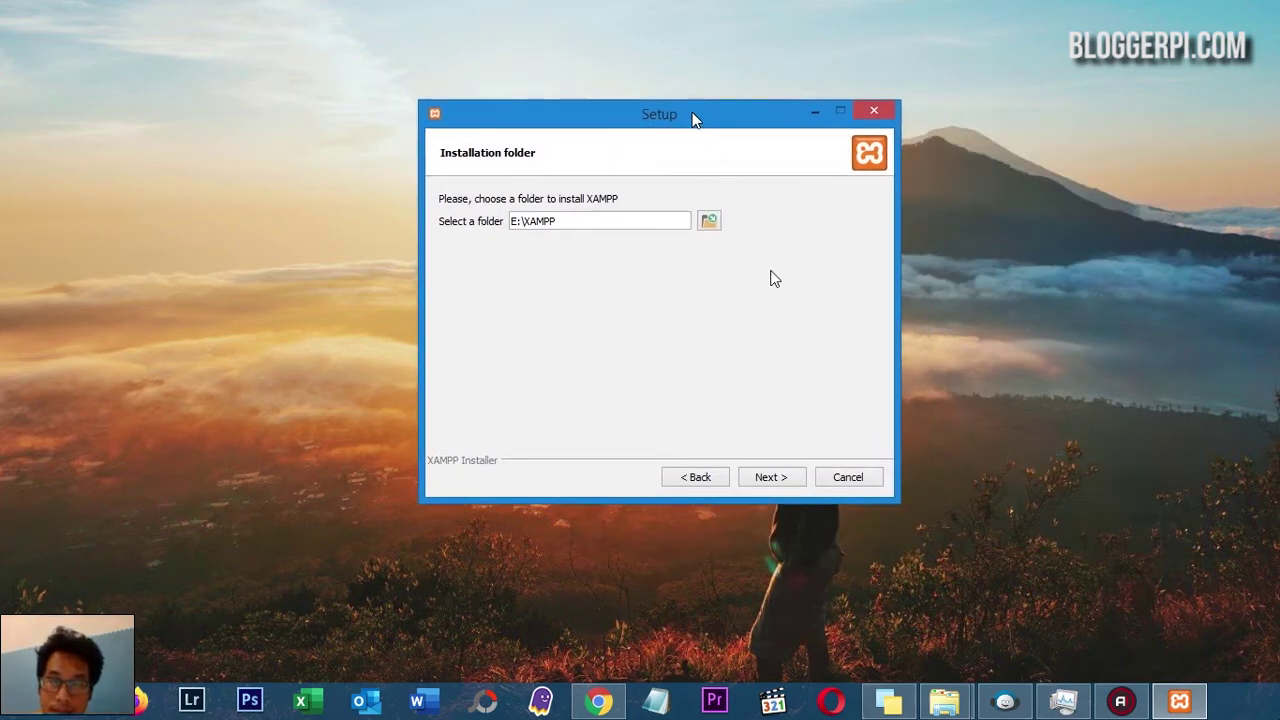
click(787, 477)
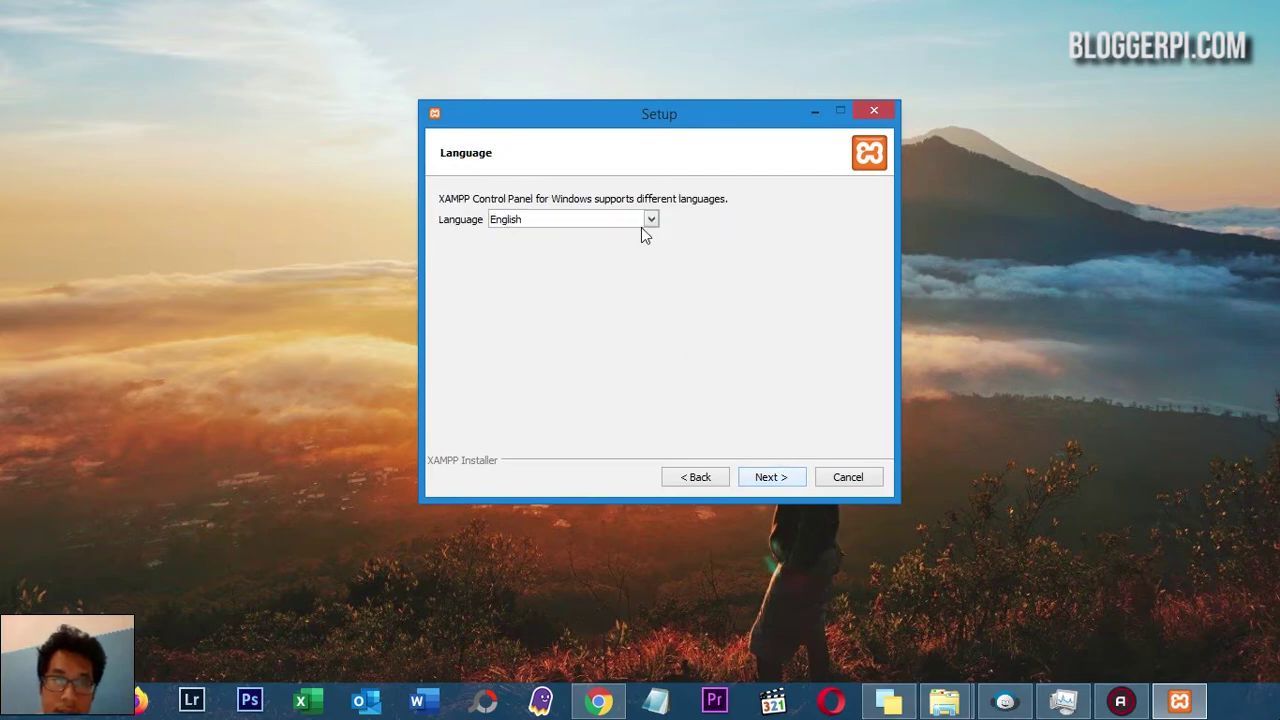
click(649, 221)
click(560, 228)
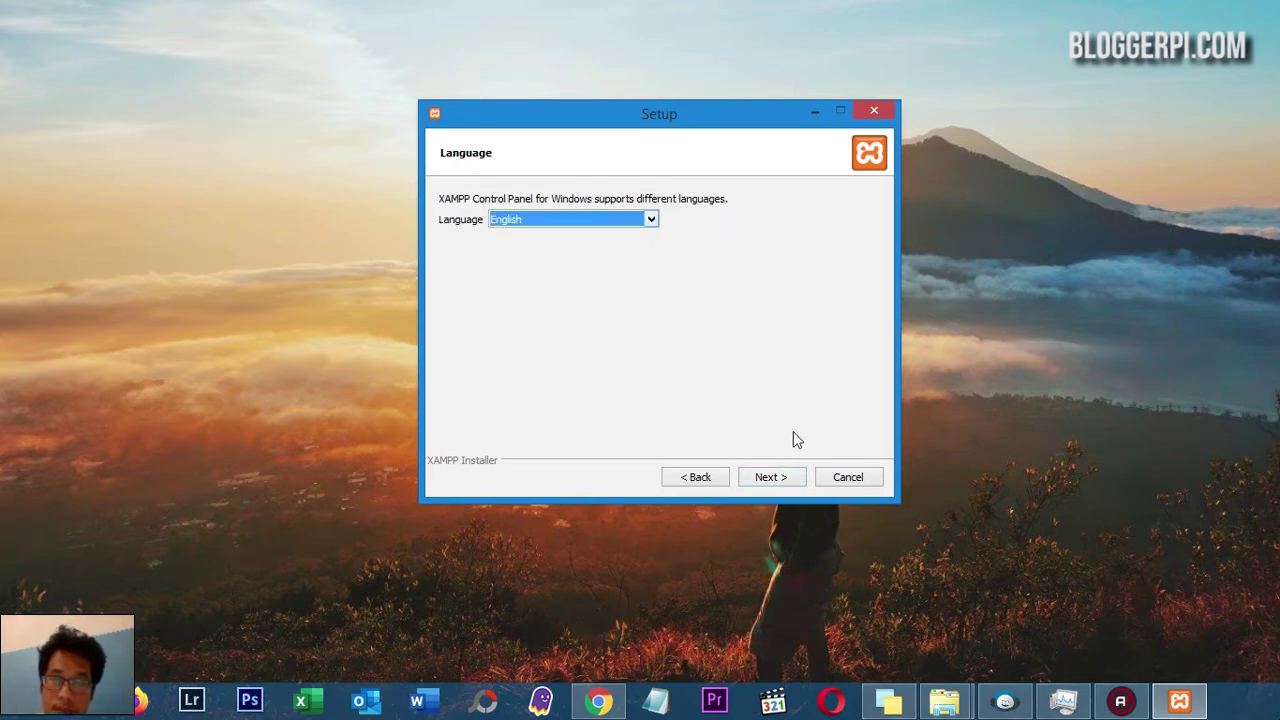
click(787, 478)
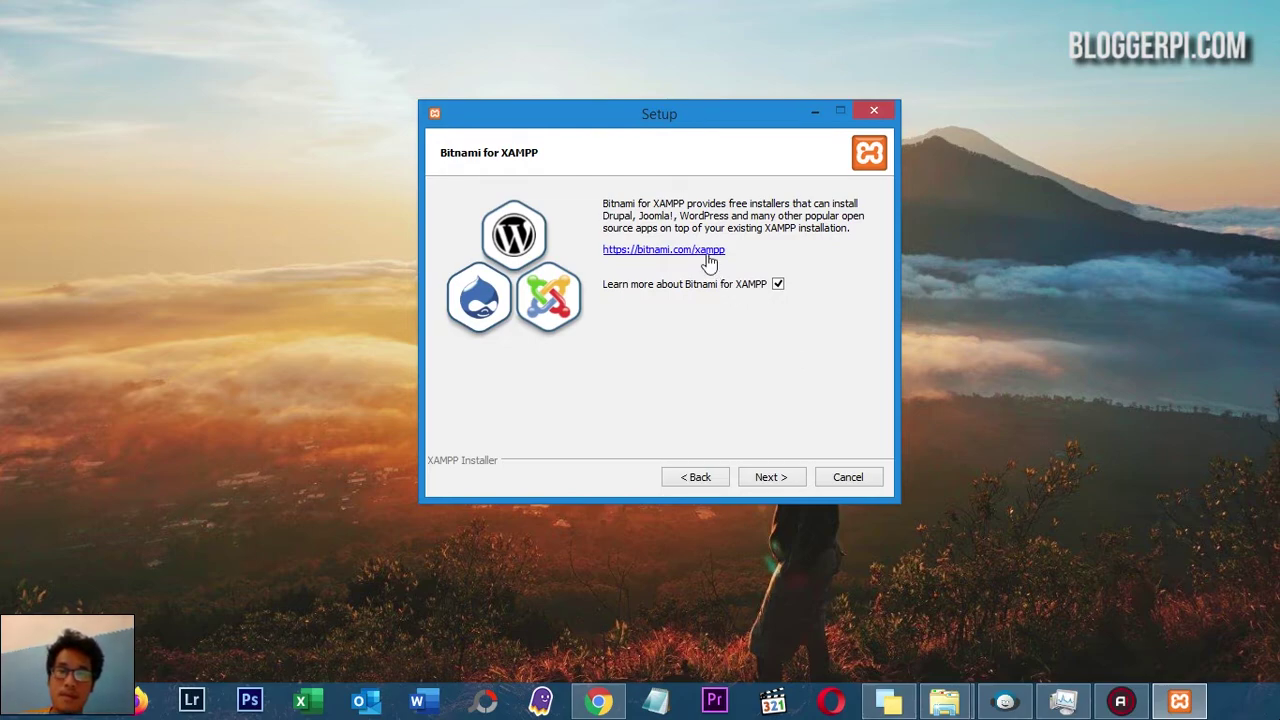
Opt out of learning more about Bitnami for XAMPP and run the XAMPP installation
click(777, 284)
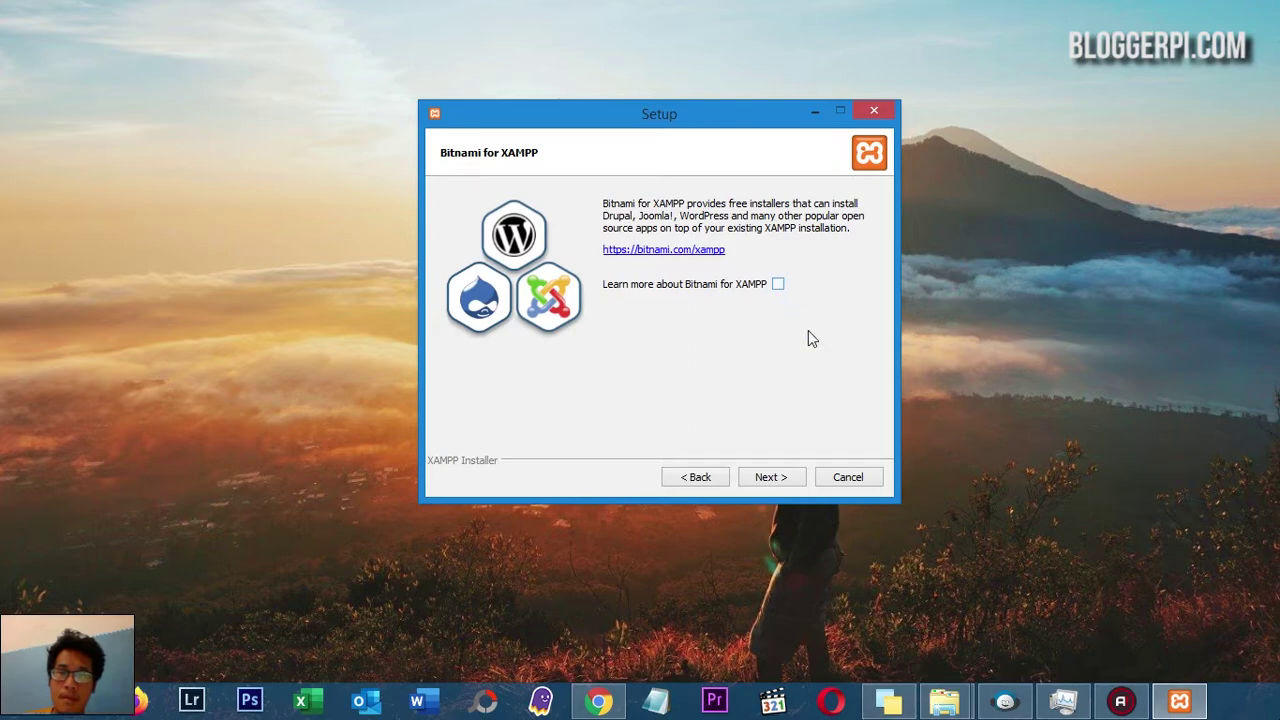
click(776, 479)
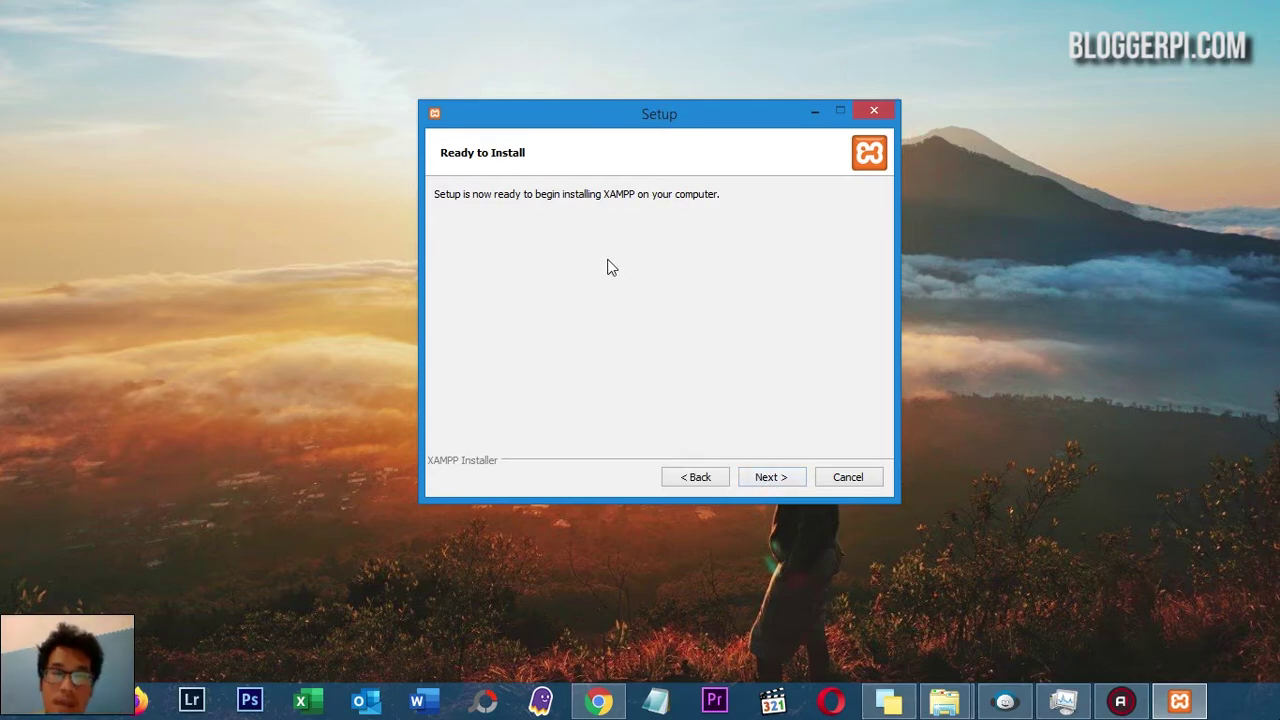
click(779, 480)
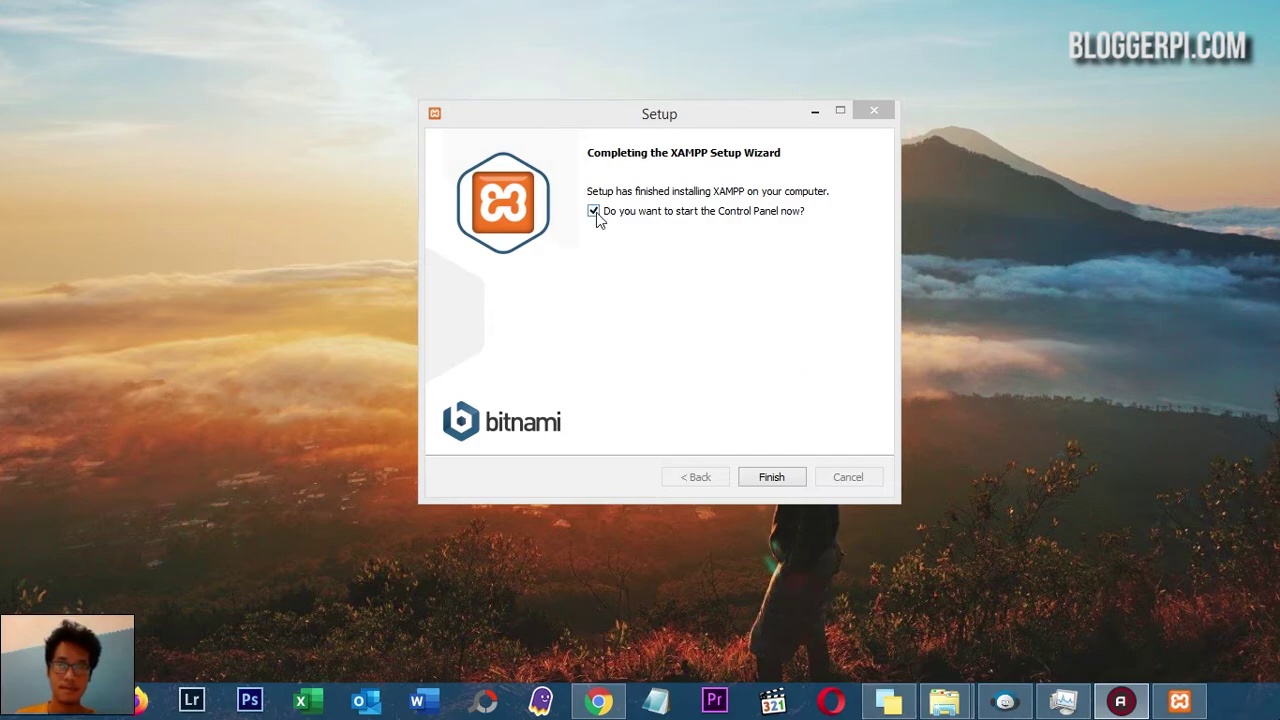
Finish the setup wizard with the option to start the Control Panel enabled
click(766, 477)
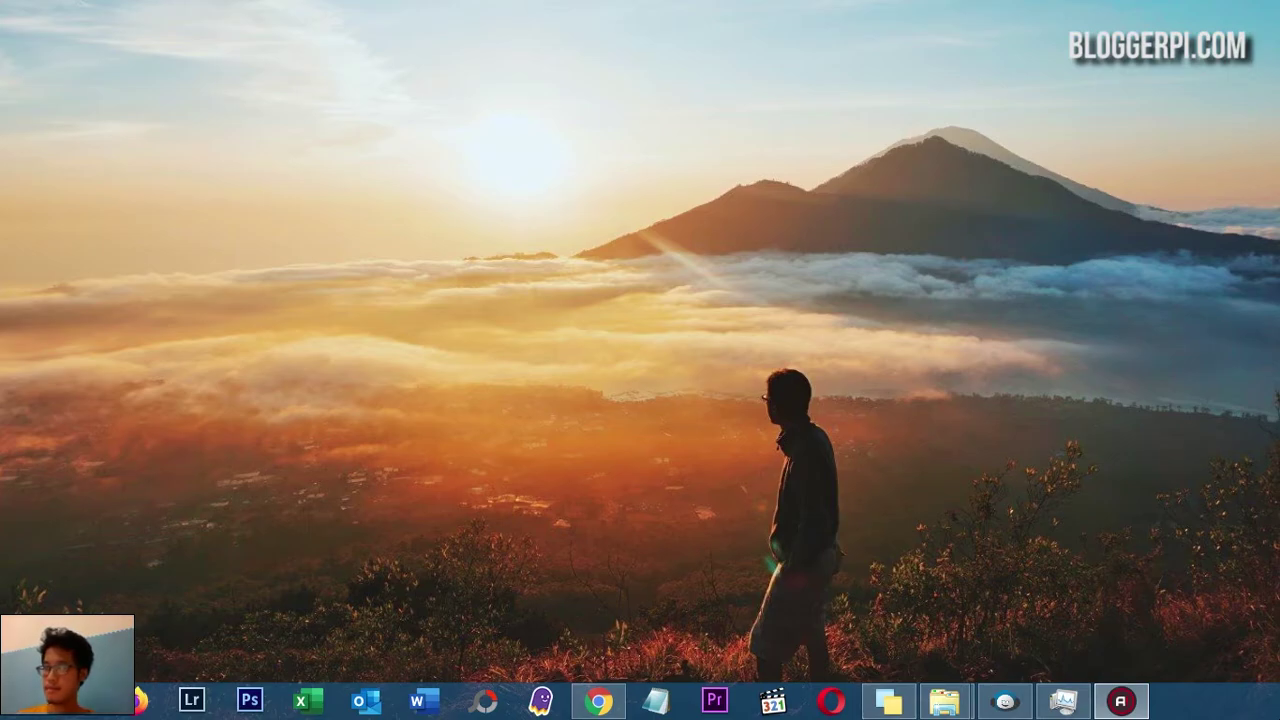
key(super+e)
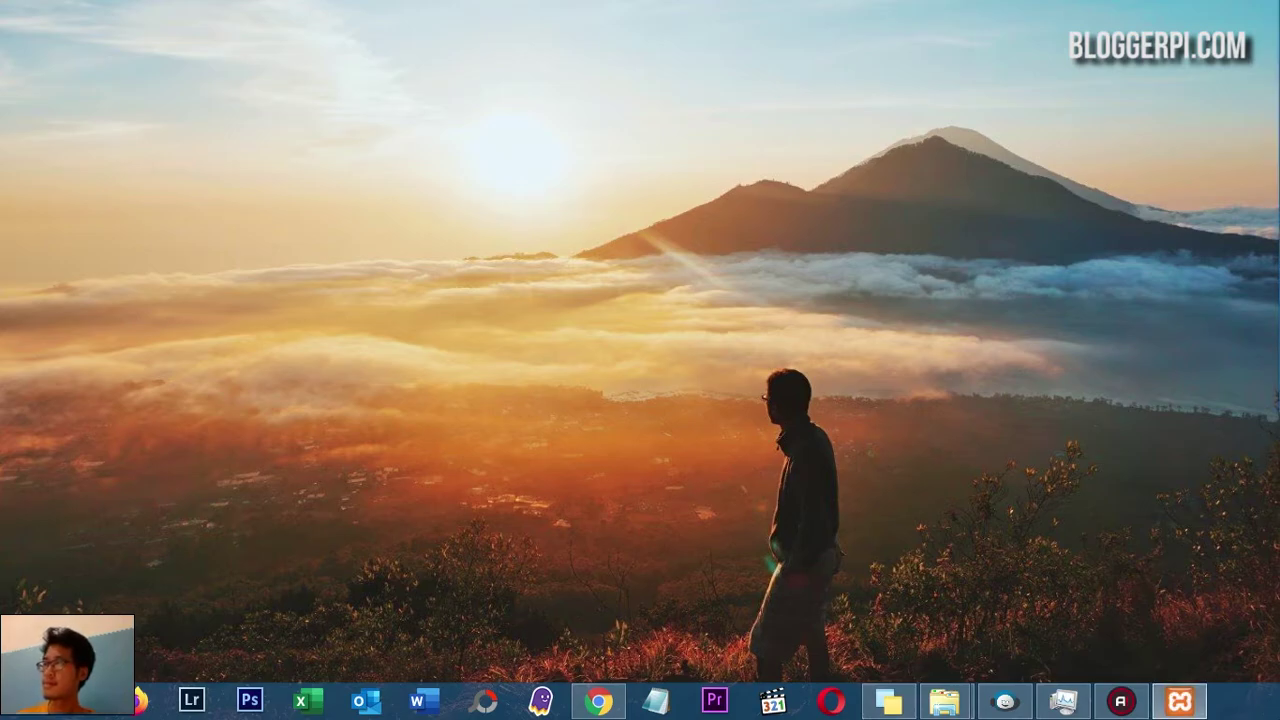
drag(682, 79, 756, 170)
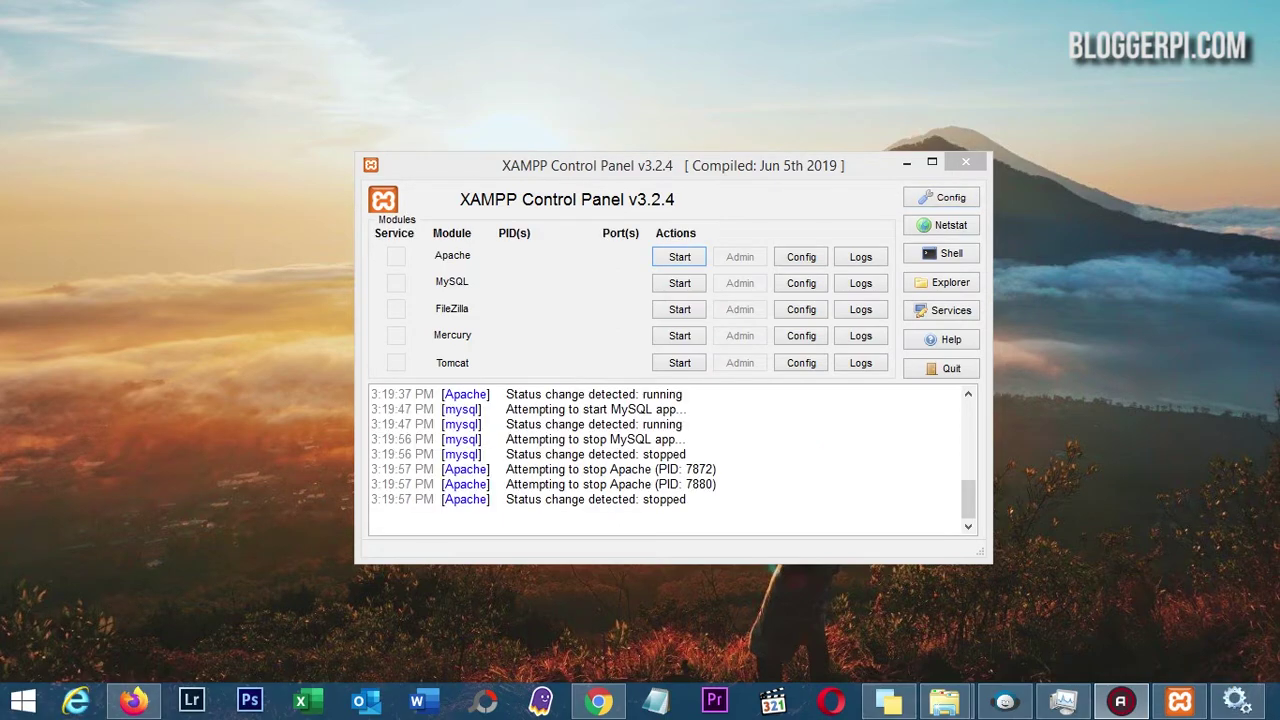
Start the Apache and MySQL modules in the XAMPP Control Panel
drag(690, 165, 681, 143)
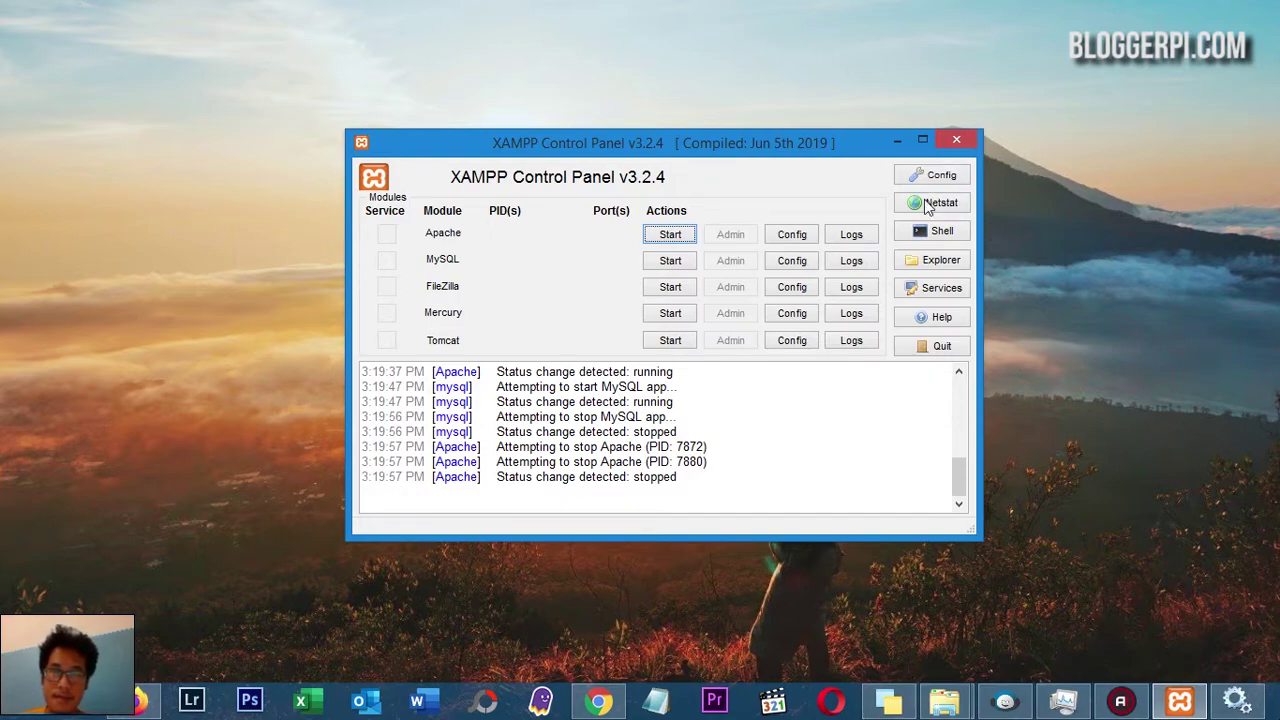
click(672, 236)
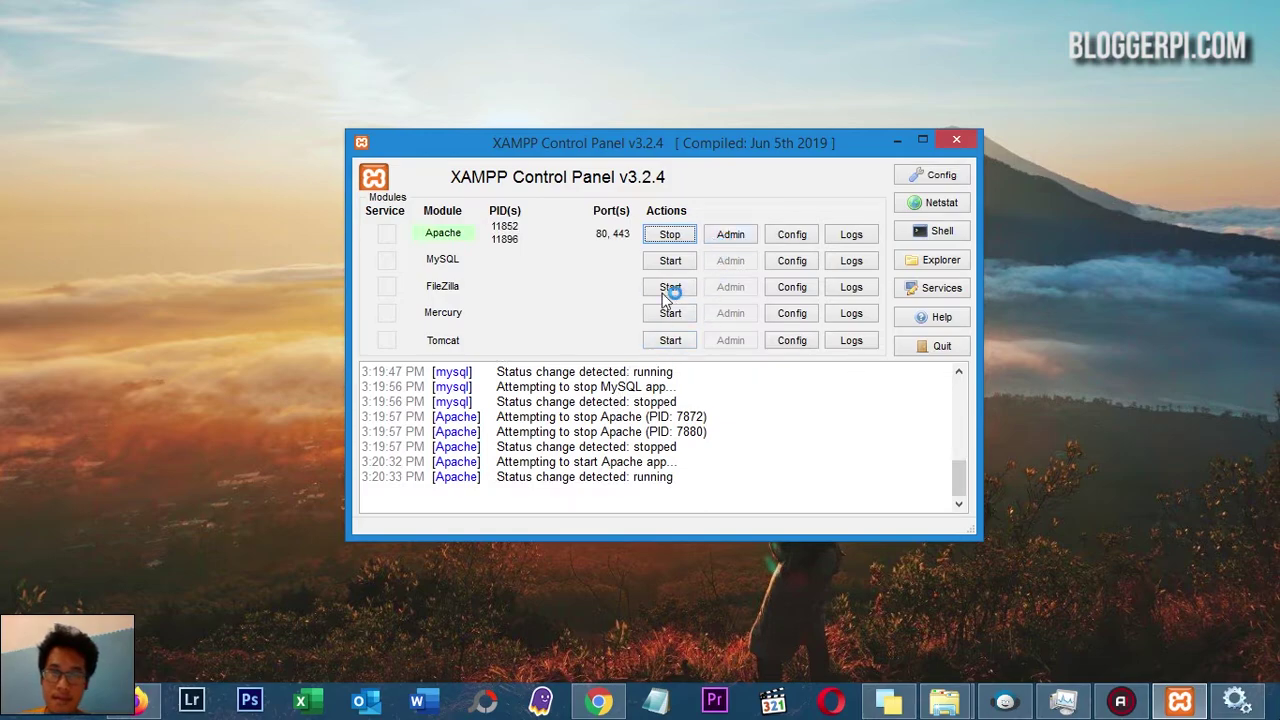
click(671, 262)
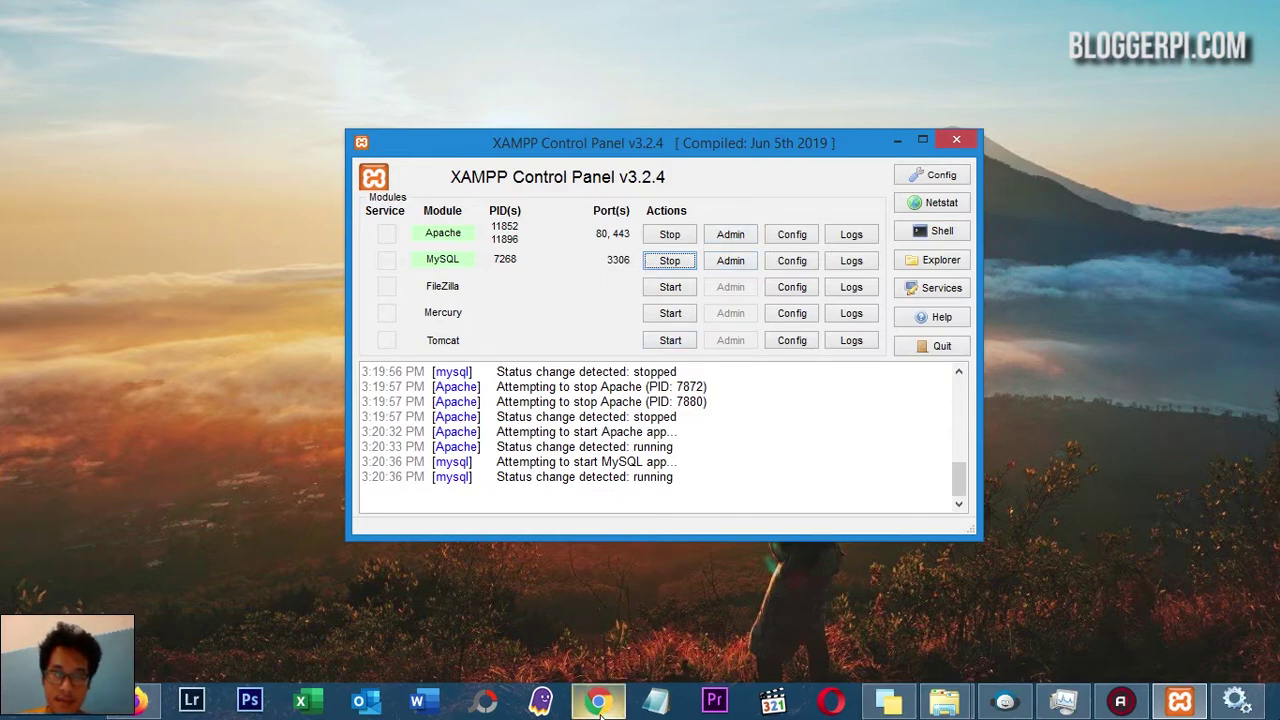
Switch to Firefox and load localhost, reloading past the cached IIS page to the XAMPP dashboard
mouse_move(603, 706)
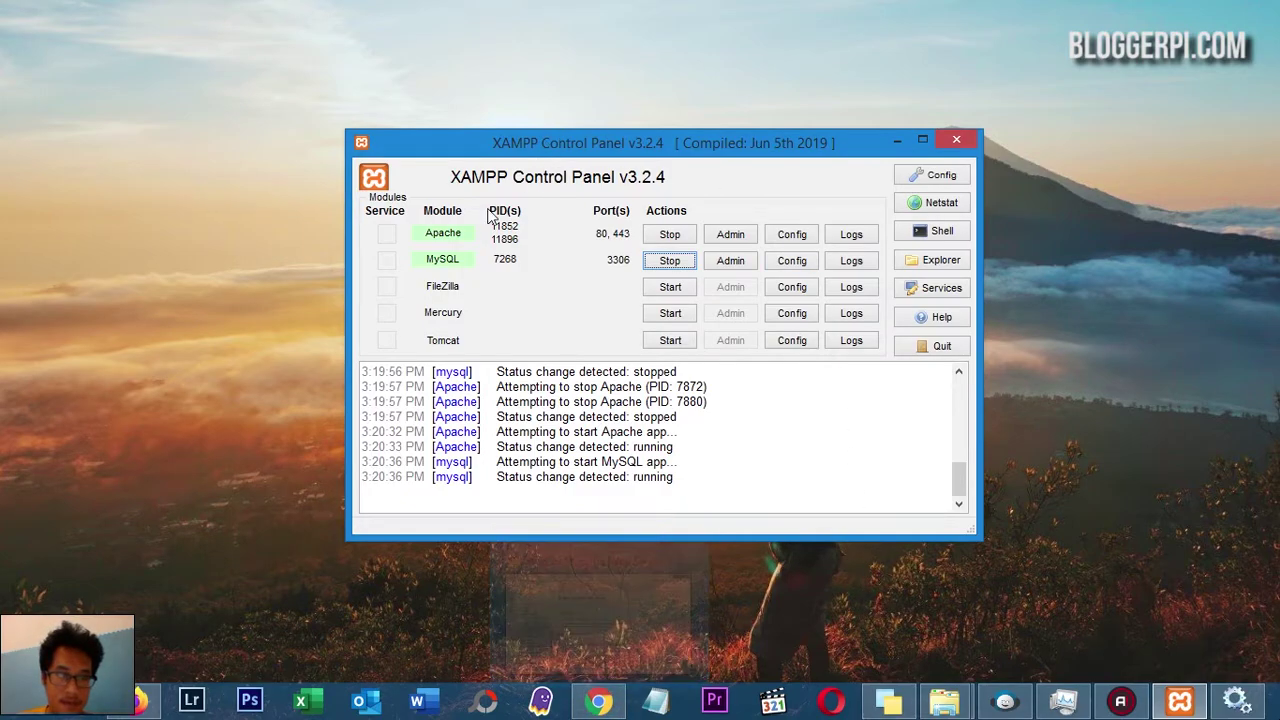
click(136, 700)
click(329, 43)
text(localhost/)
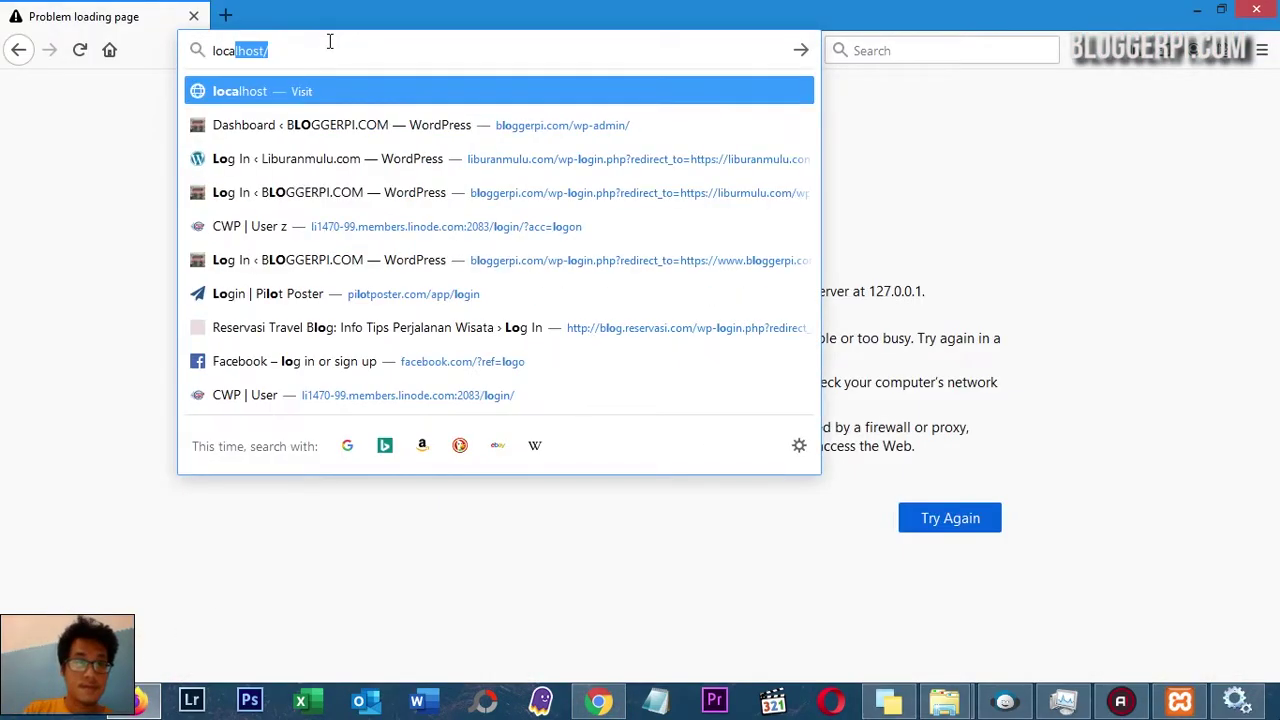
key(Return)
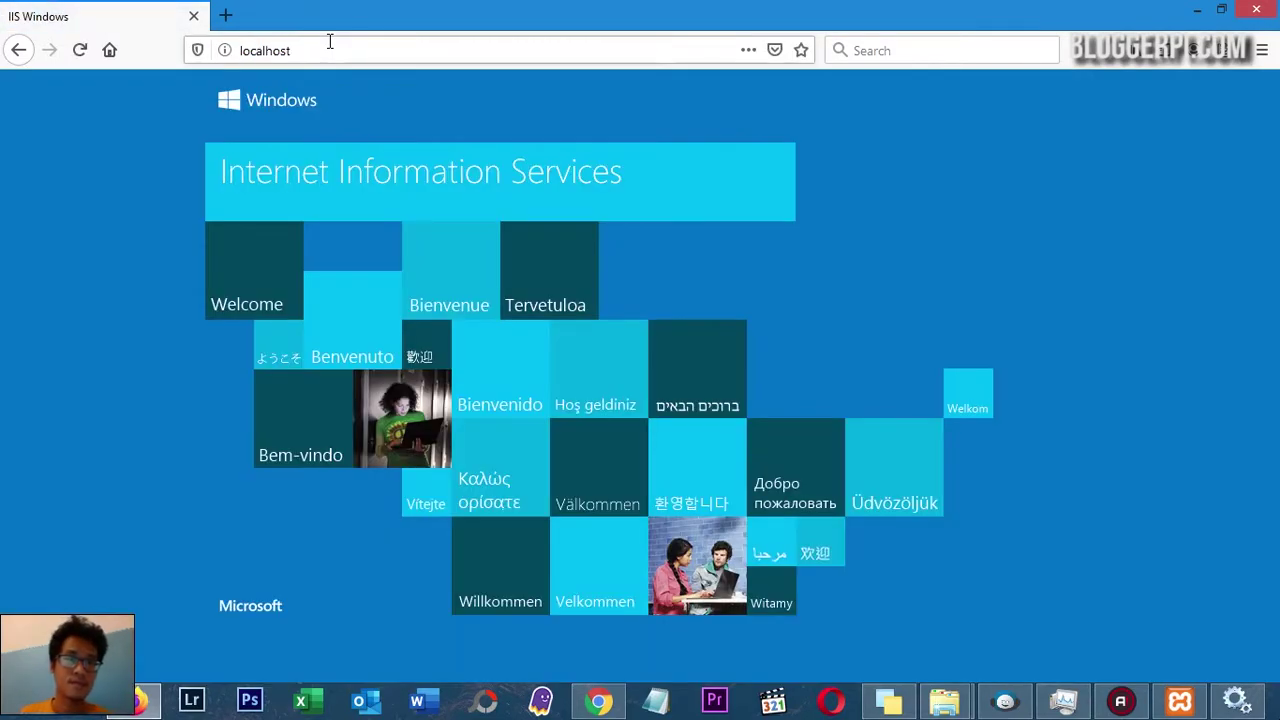
click(19, 50)
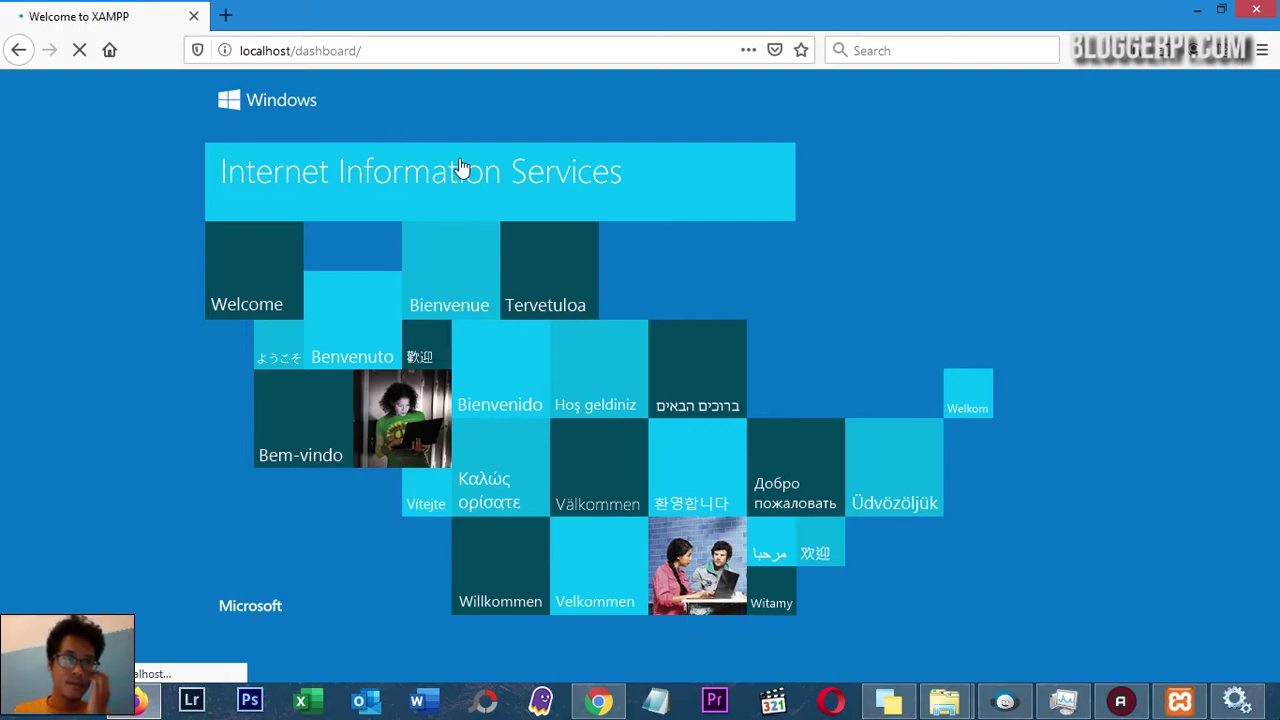
Open the local server at 127.0.0.1 in a new browser tab
click(225, 15)
text(127)
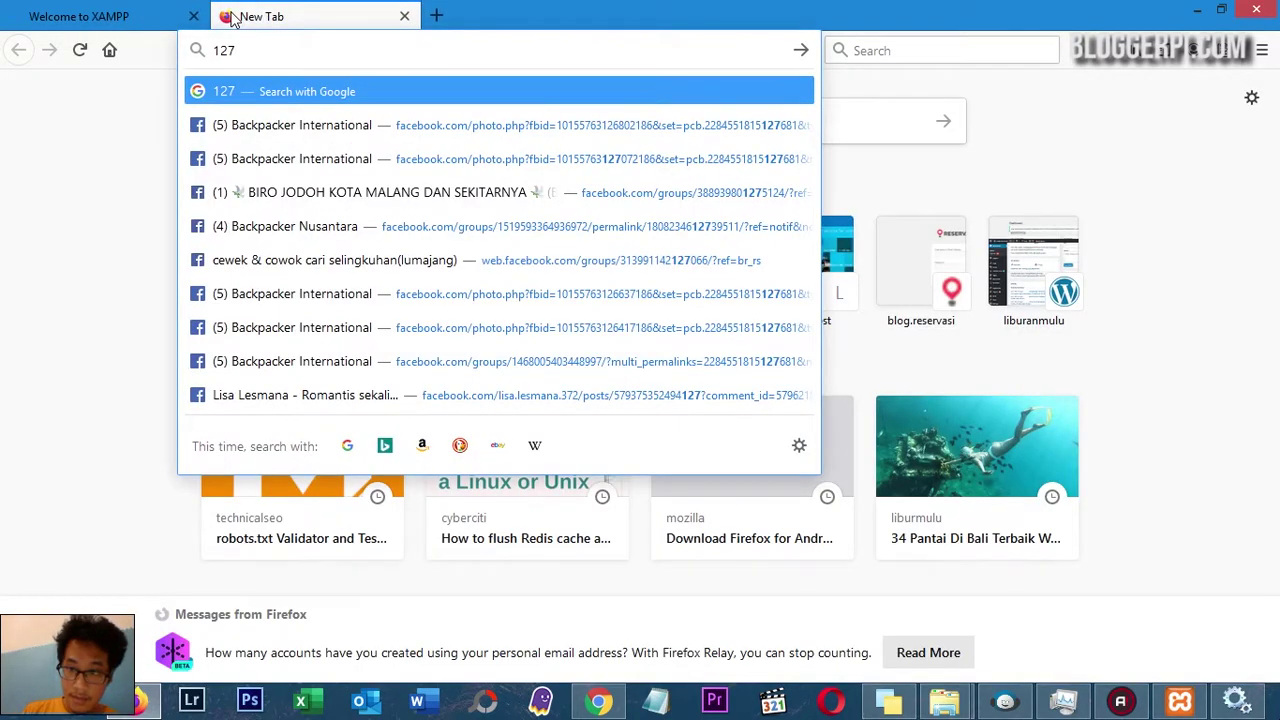
text(.o.)
key(BackSpace)
key(BackSpace)
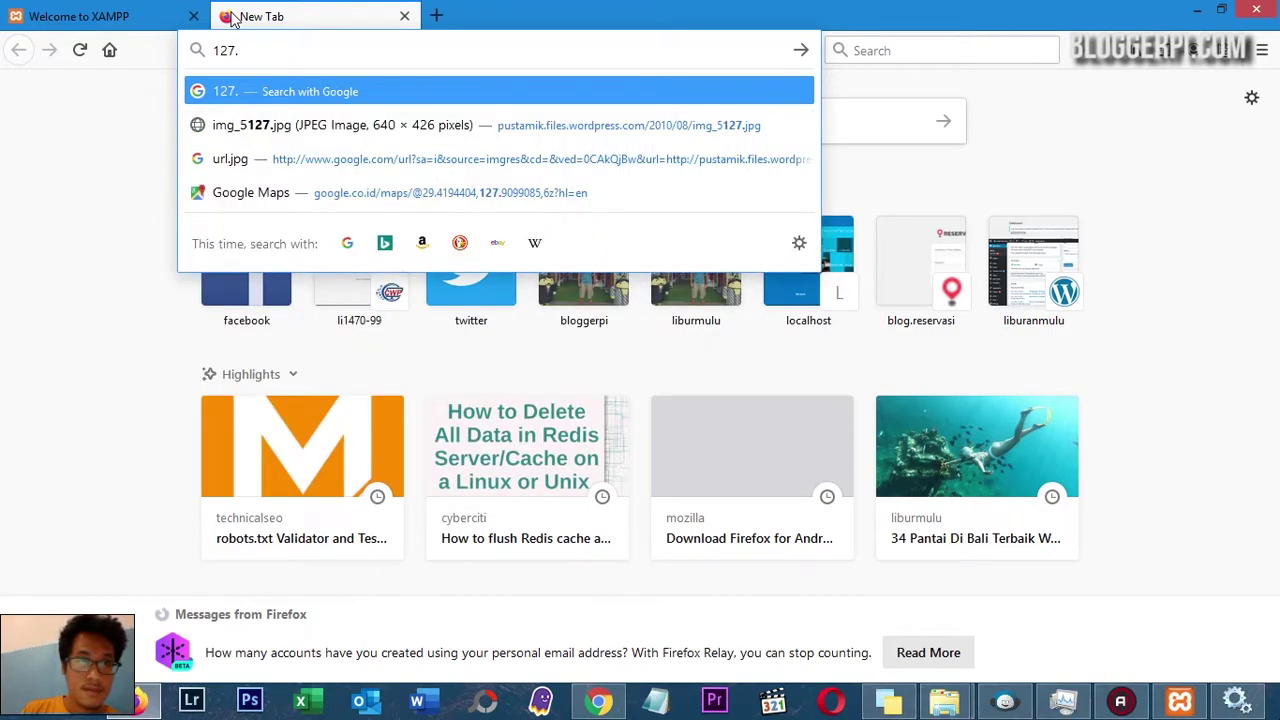
text(0)
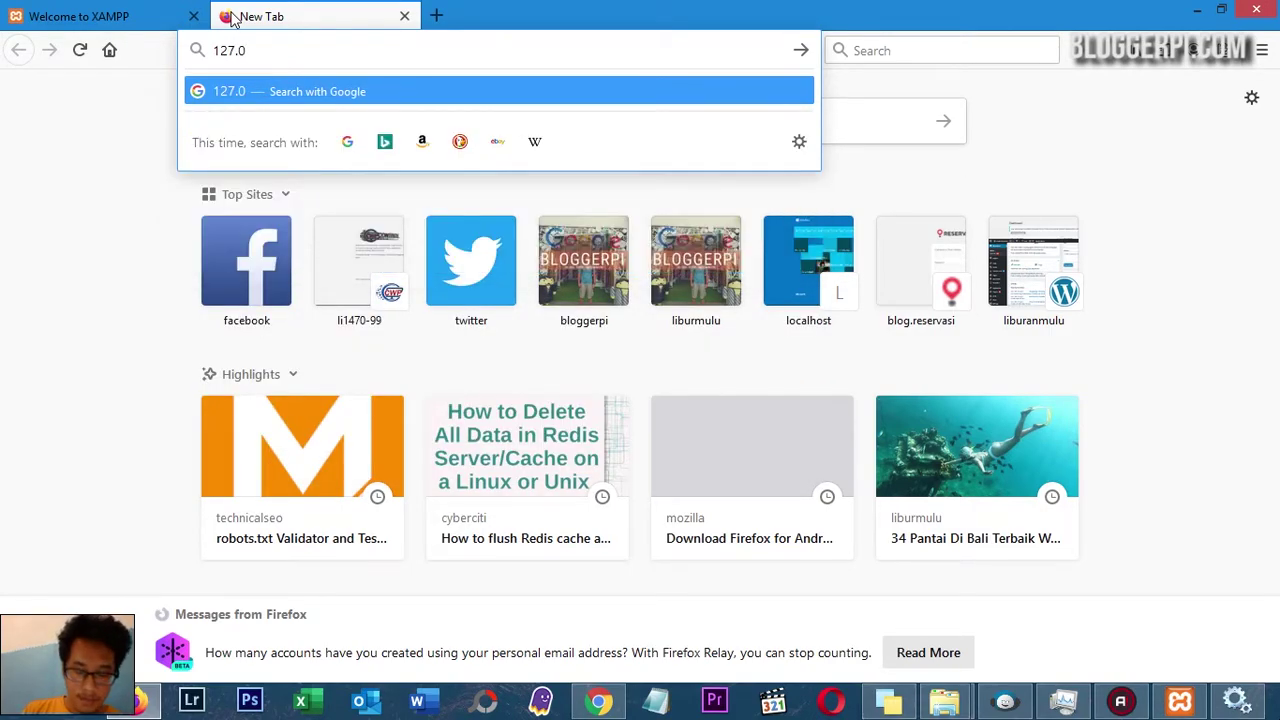
text(.0)
text(.1)
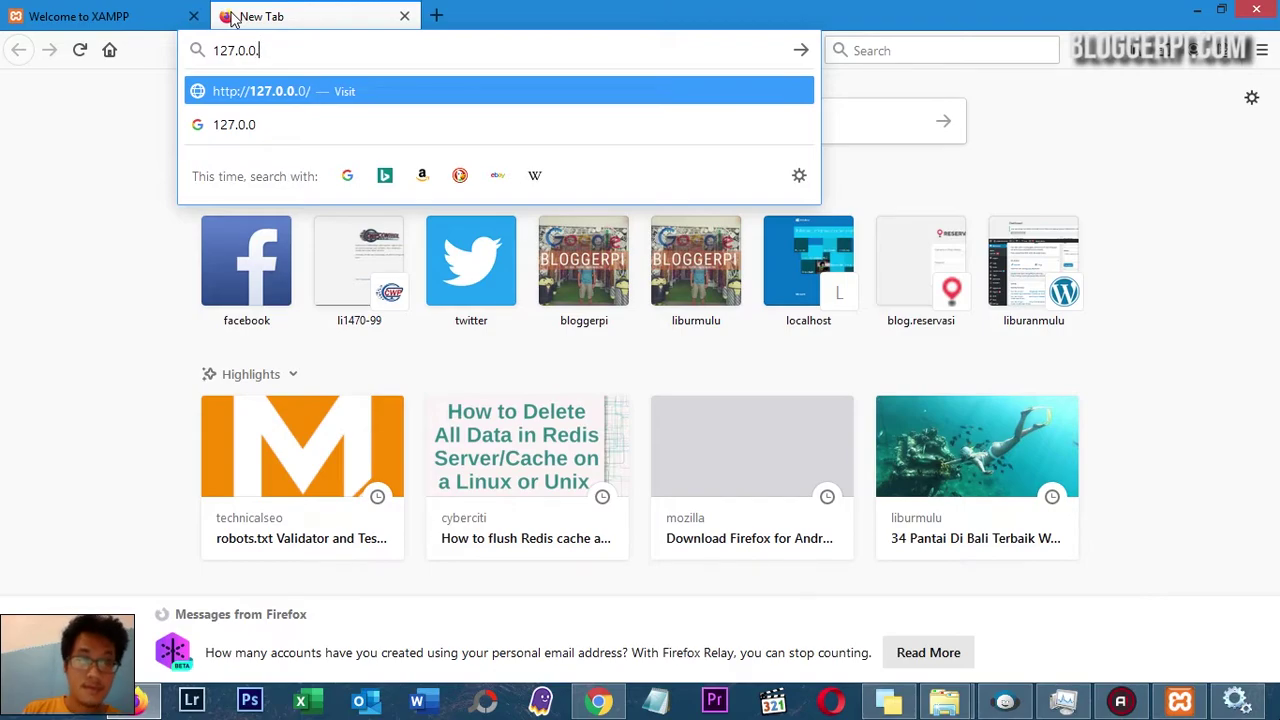
key(Return)
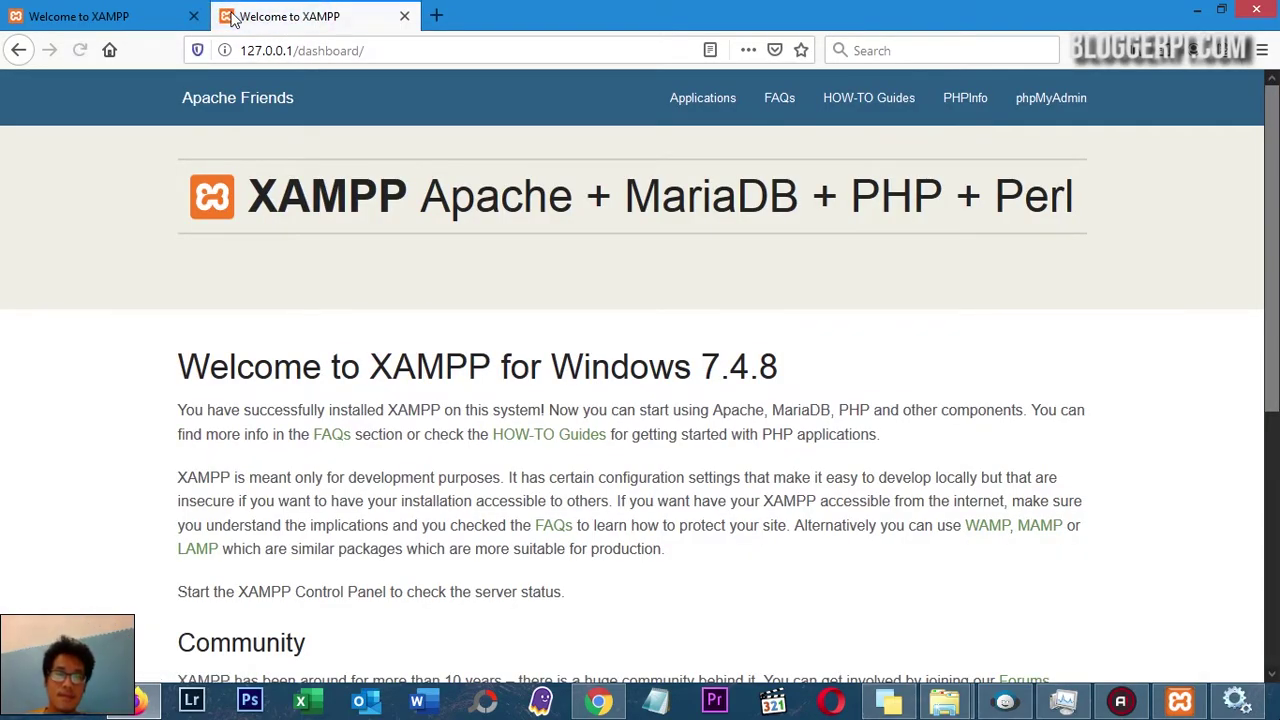
Look through the XAMPP welcome page and compare the 127.0.0.1 and localhost dashboard tabs
scroll(371, 257, down, 5)
scroll(376, 255, down, 1)
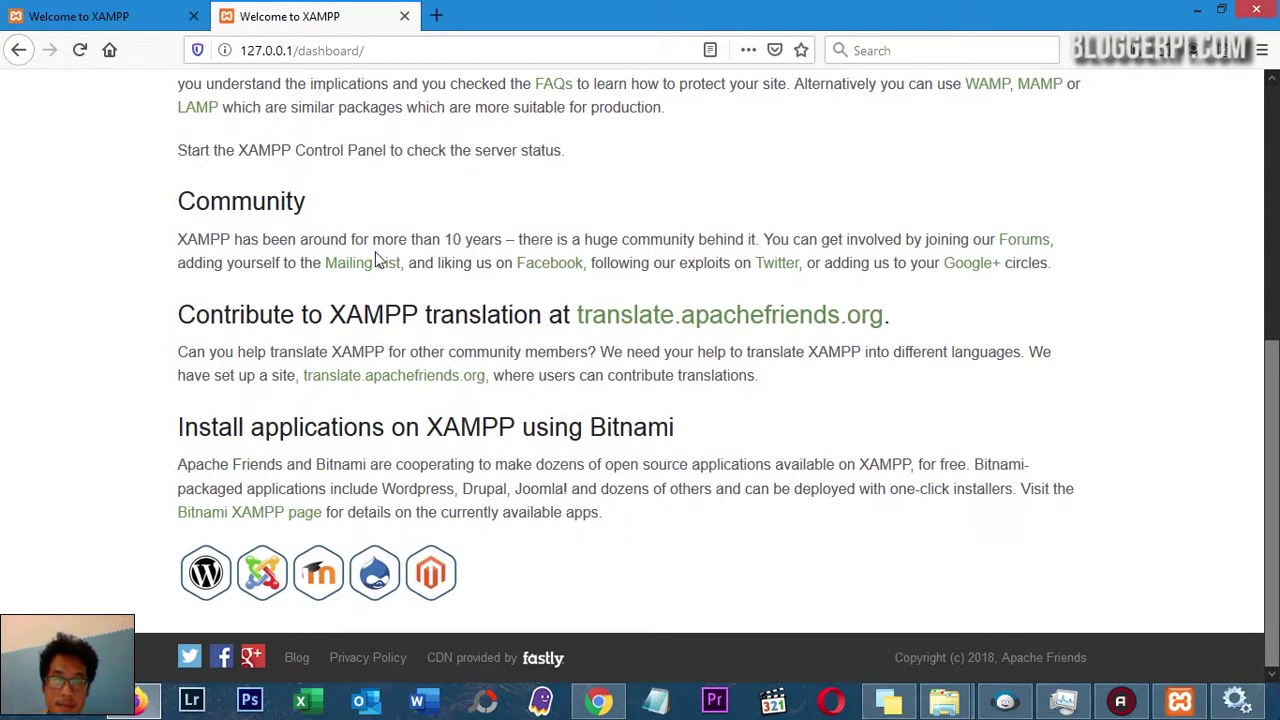
scroll(376, 255, up, 5)
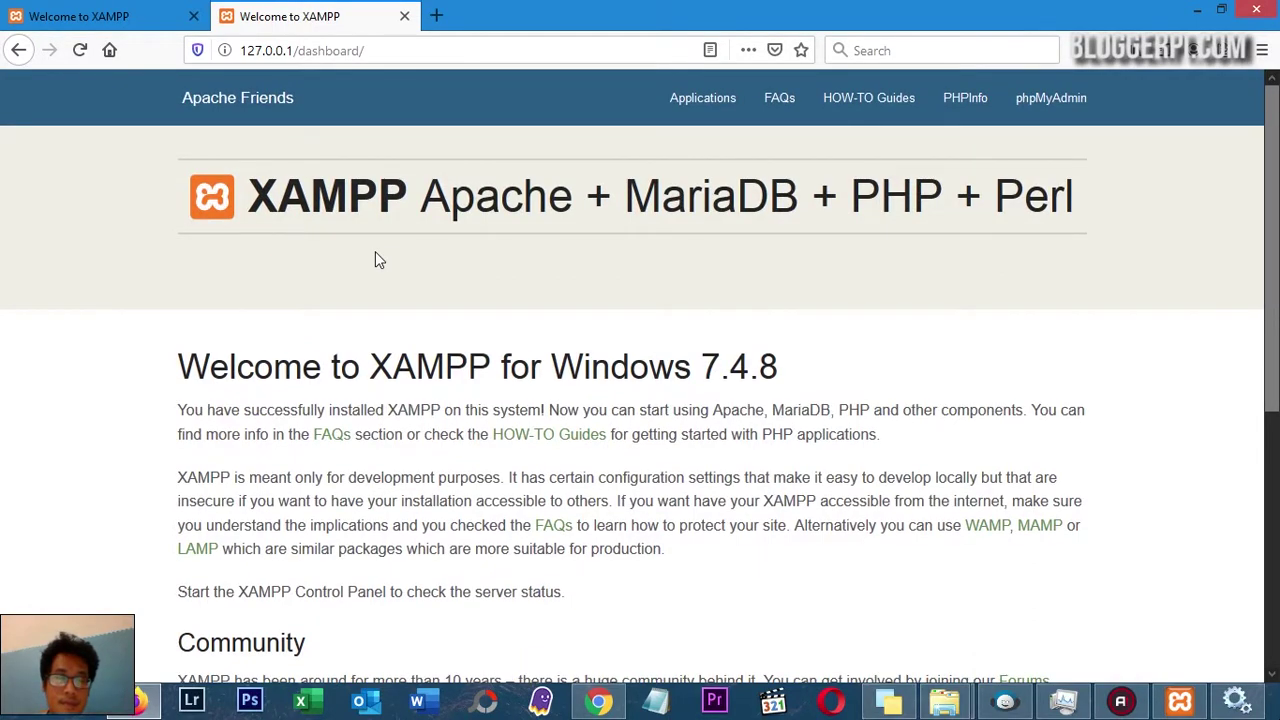
scroll(376, 256, down, 5)
scroll(376, 256, up, 5)
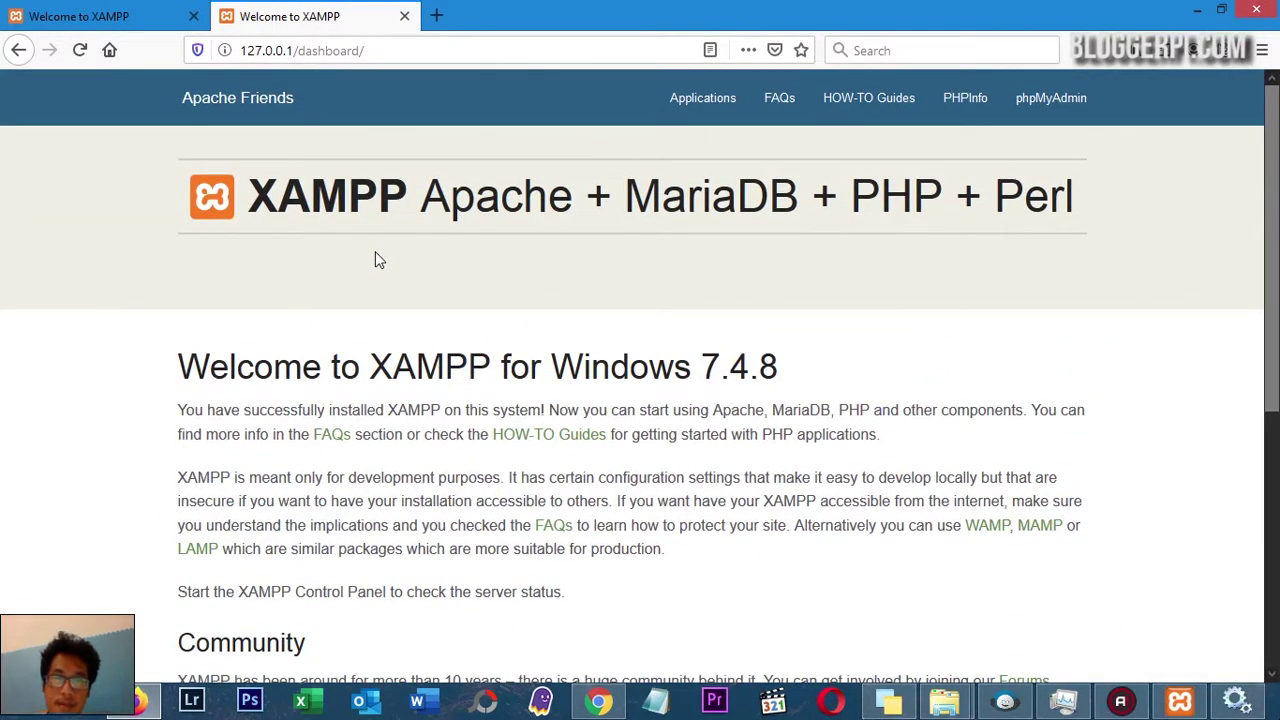
scroll(376, 256, down, 5)
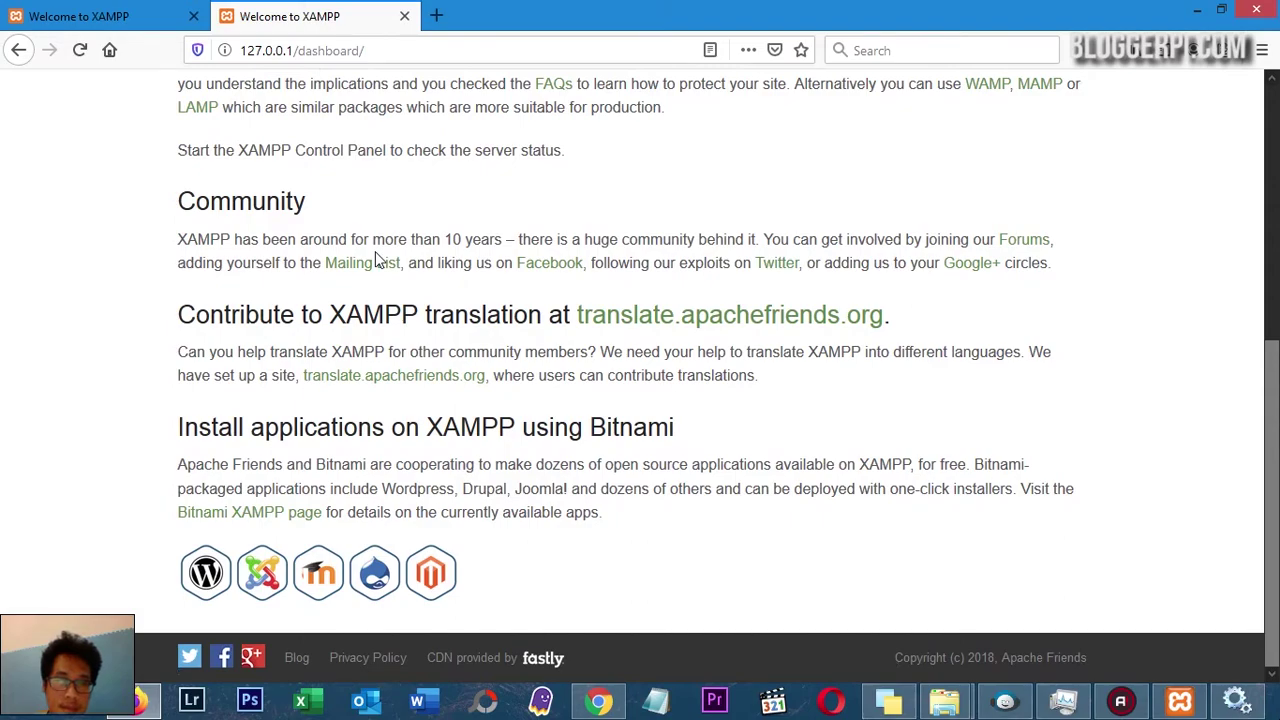
scroll(401, 146, up, 5)
scroll(401, 146, down, 10)
click(160, 12)
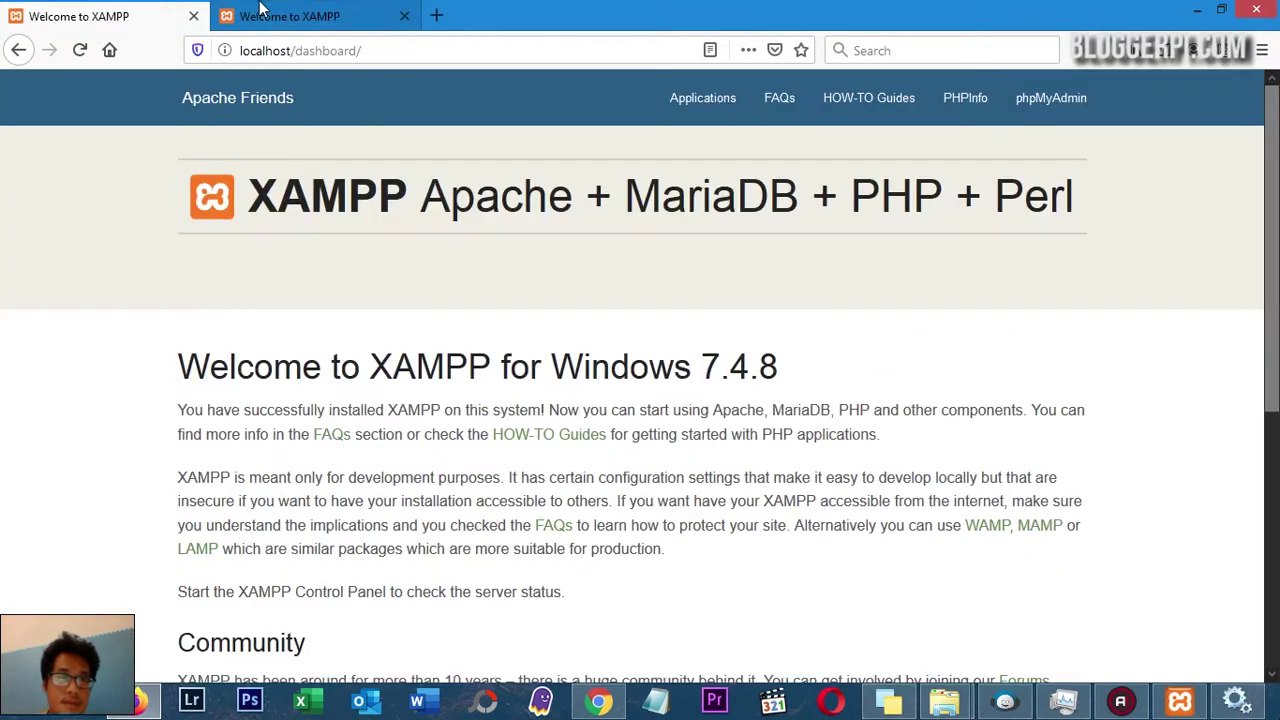
click(262, 10)
Open localhost/phpmyadmin in another new browser tab
click(436, 15)
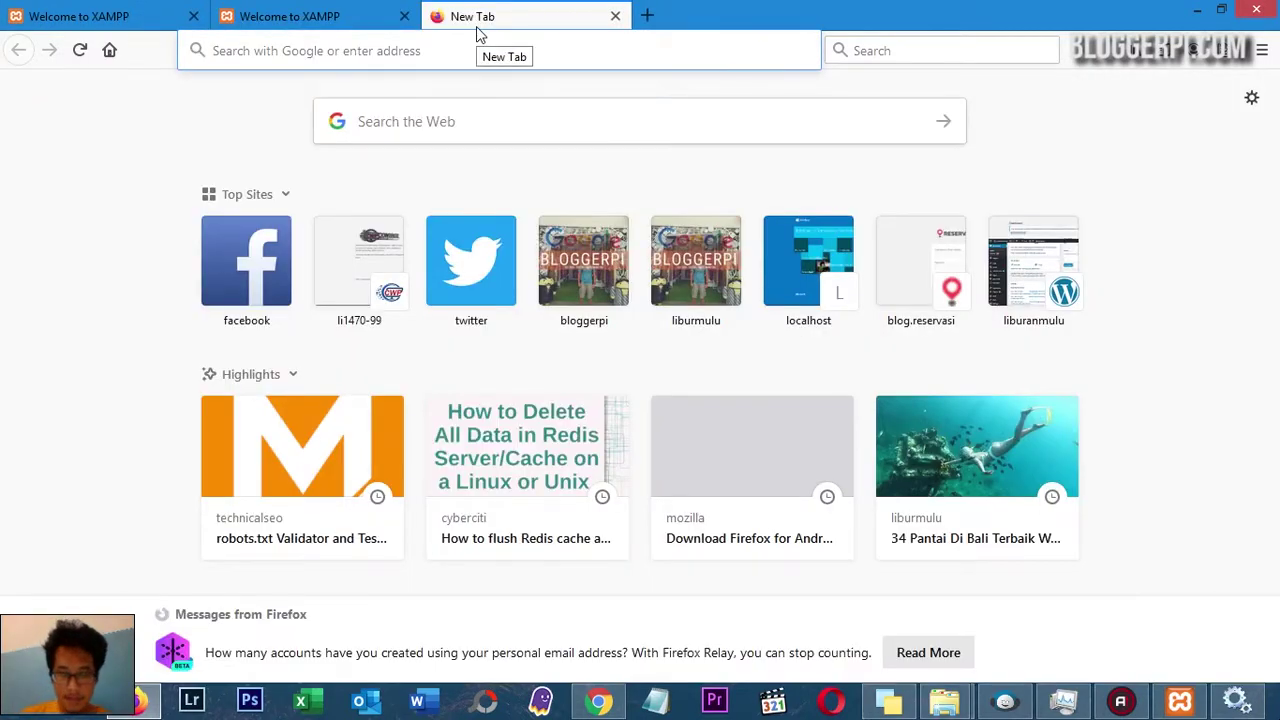
text(localhost/p)
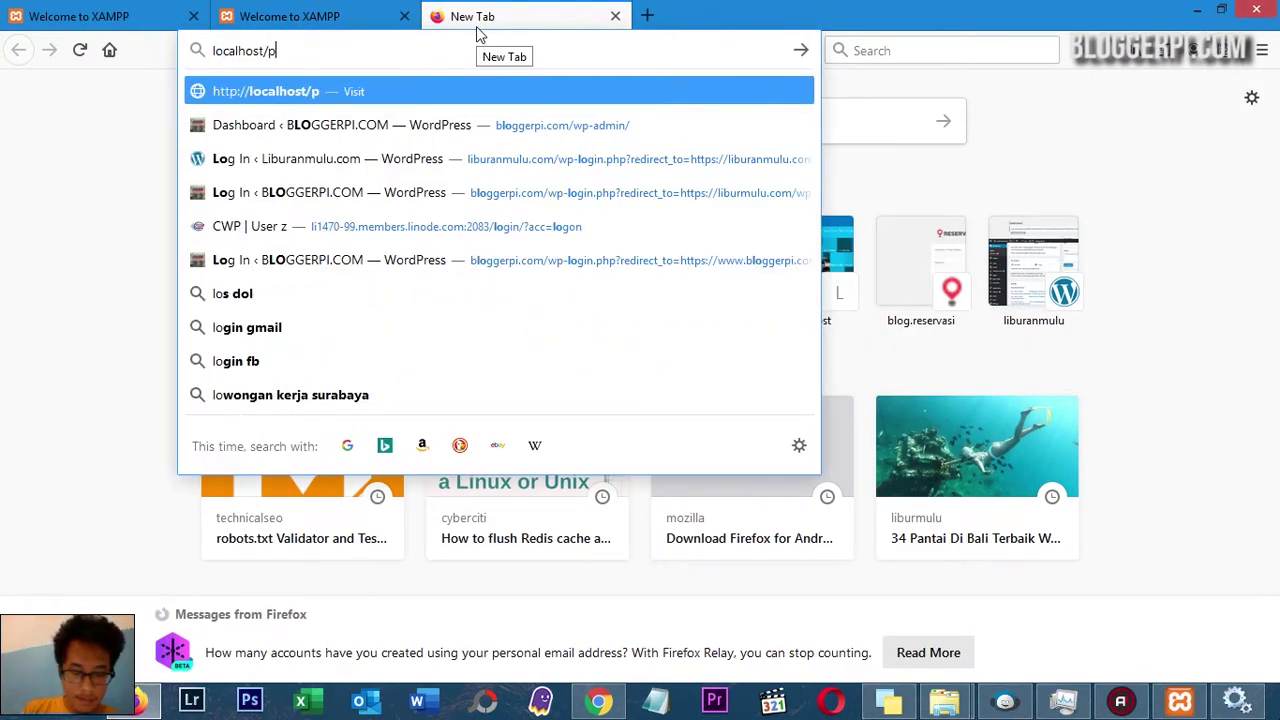
text(hpmyadmin)
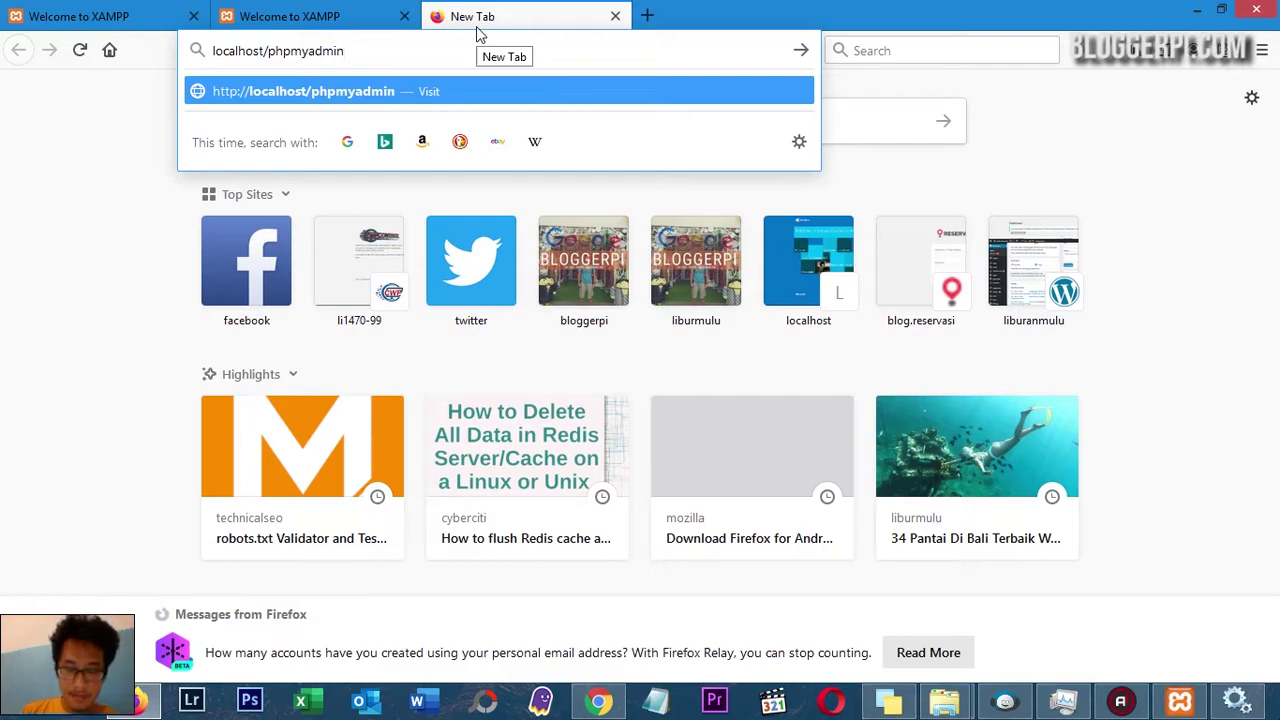
key(Return)
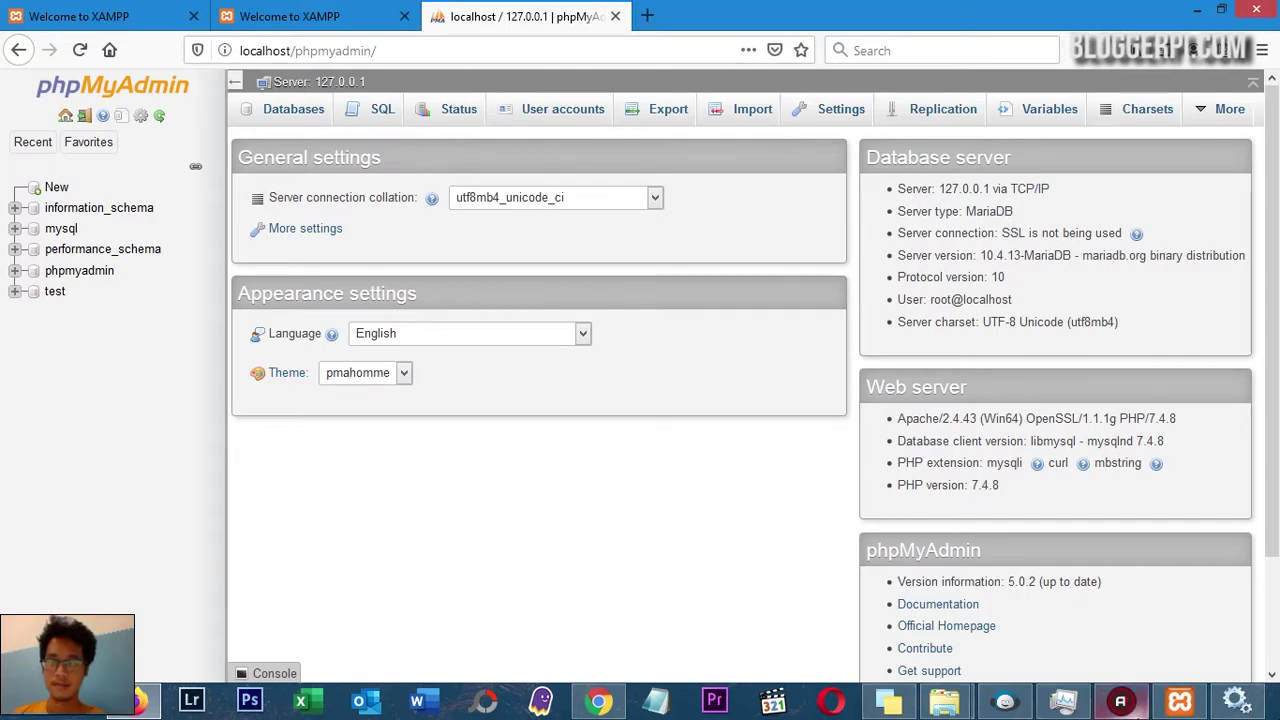
Switch back to the XAMPP Control Panel window
click(1181, 705)
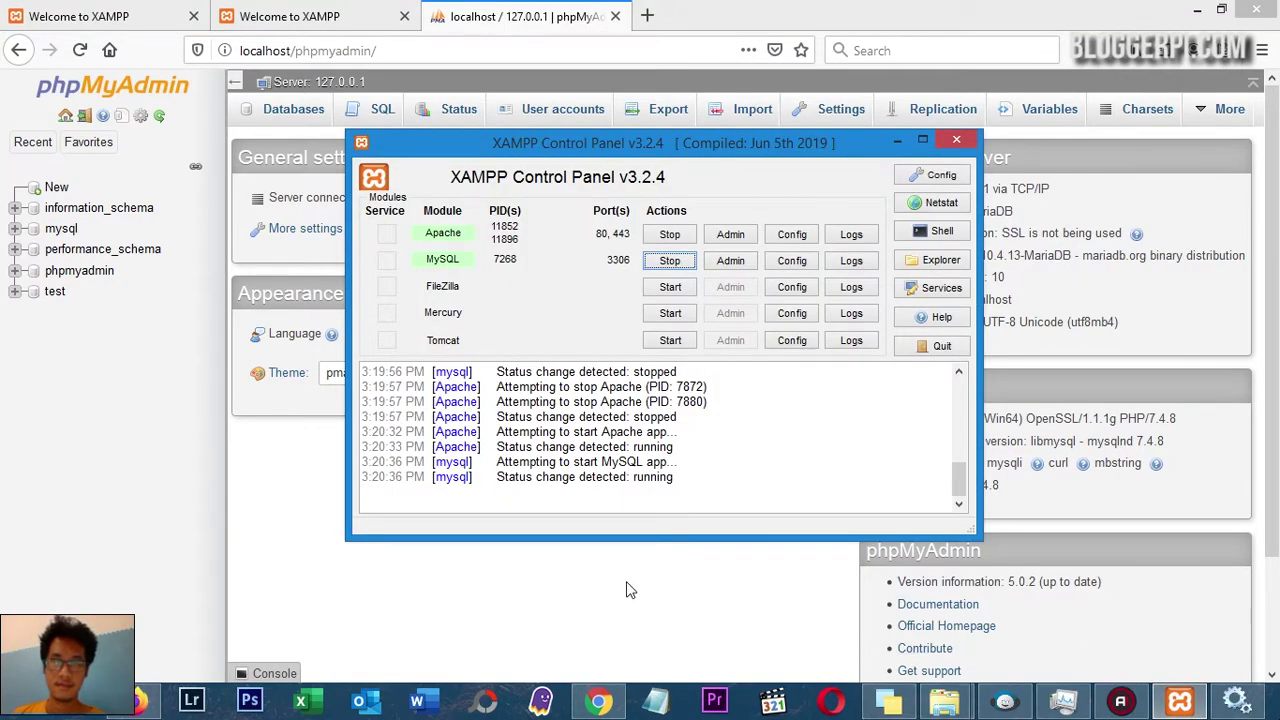